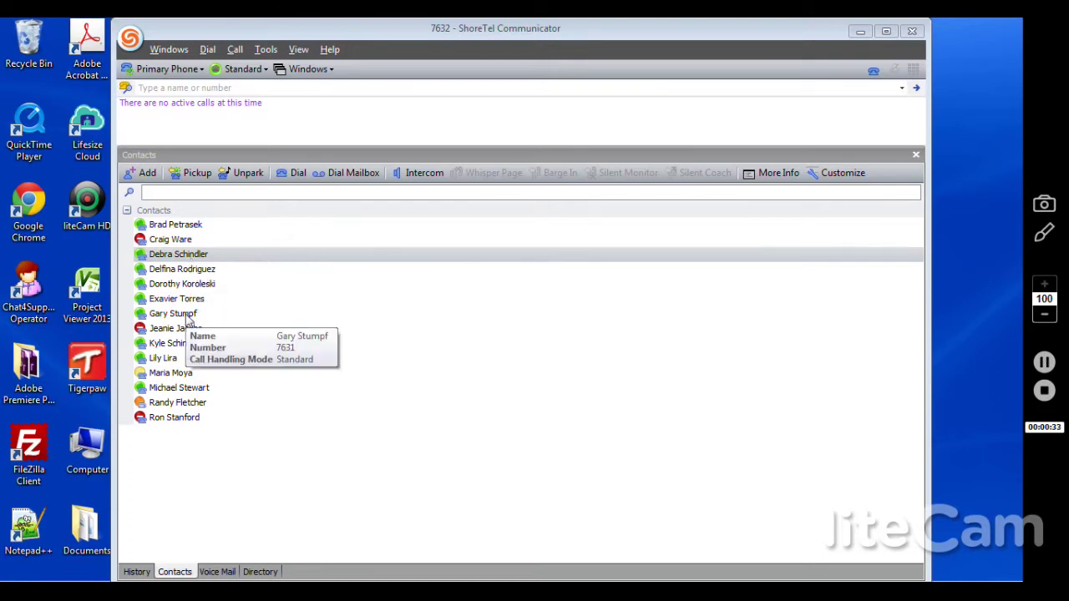
Call the seventh contact in the contacts list and hang up during the ringback
double_click(191, 315)
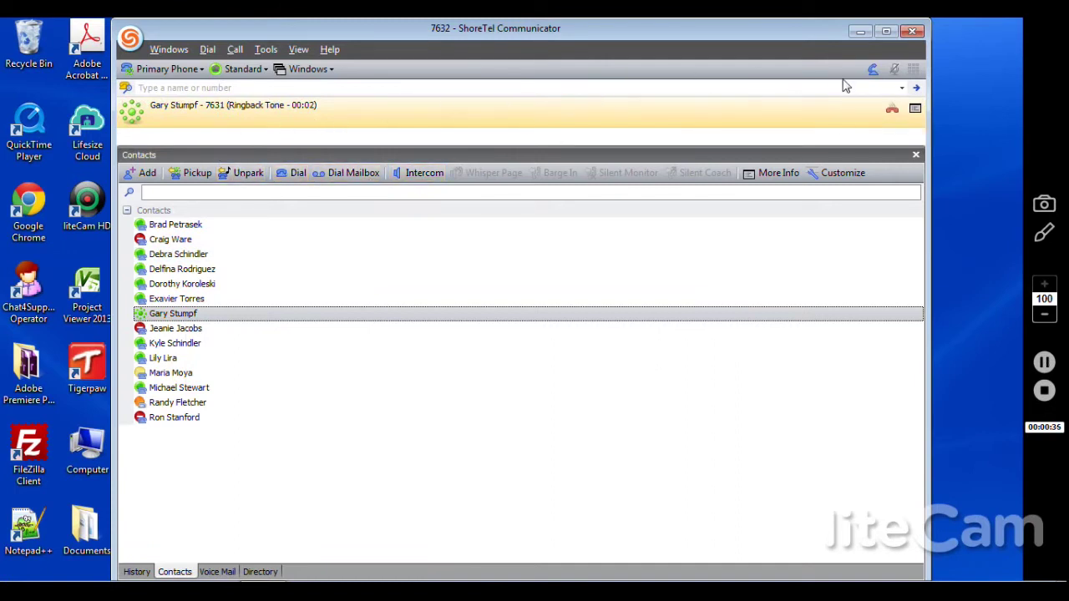
left_click(891, 109)
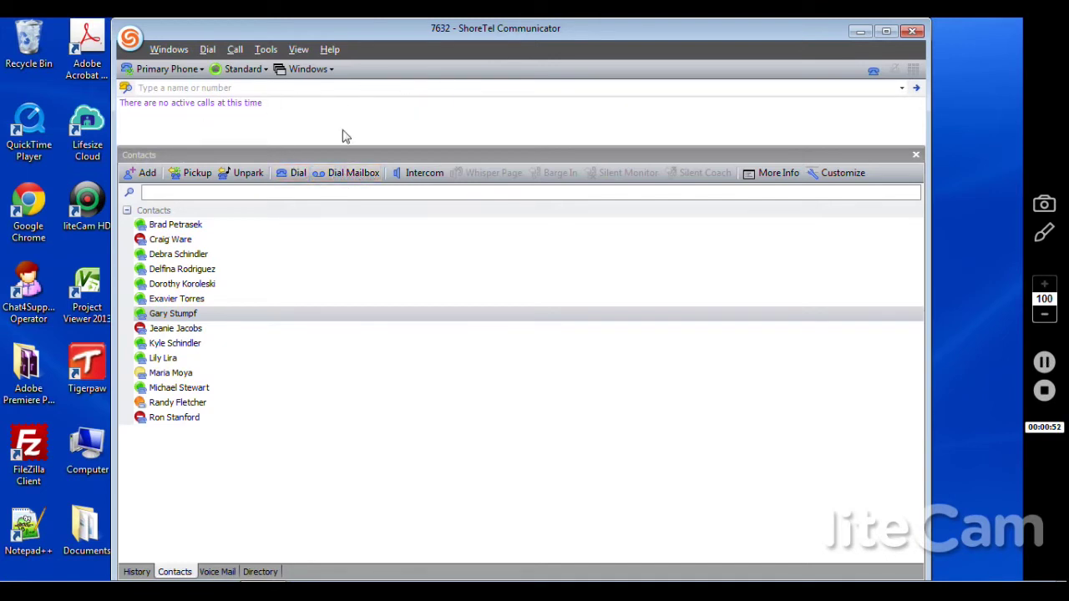
Create a new contact from scratch in the Contacts group, filling in the first name, last name and business phone number
left_click(139, 176)
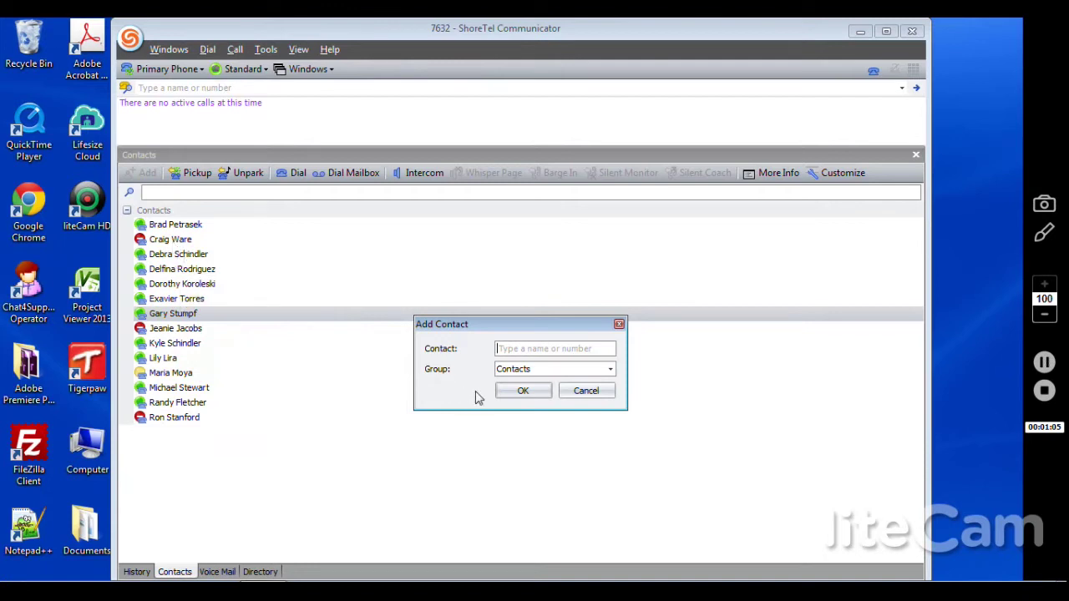
left_click(504, 390)
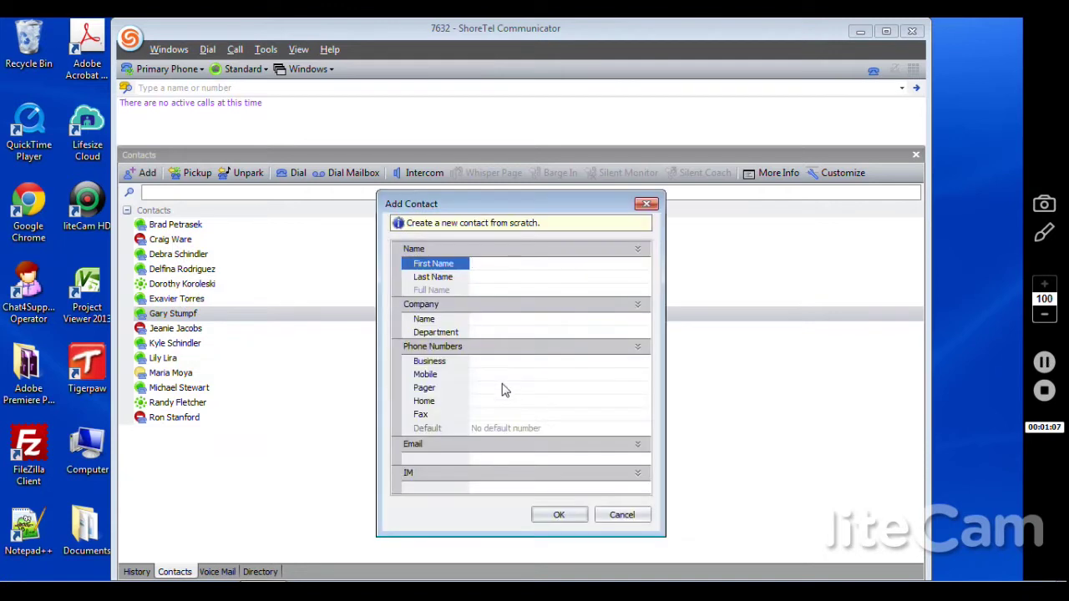
type("Allen")
key("Tab")
type("A")
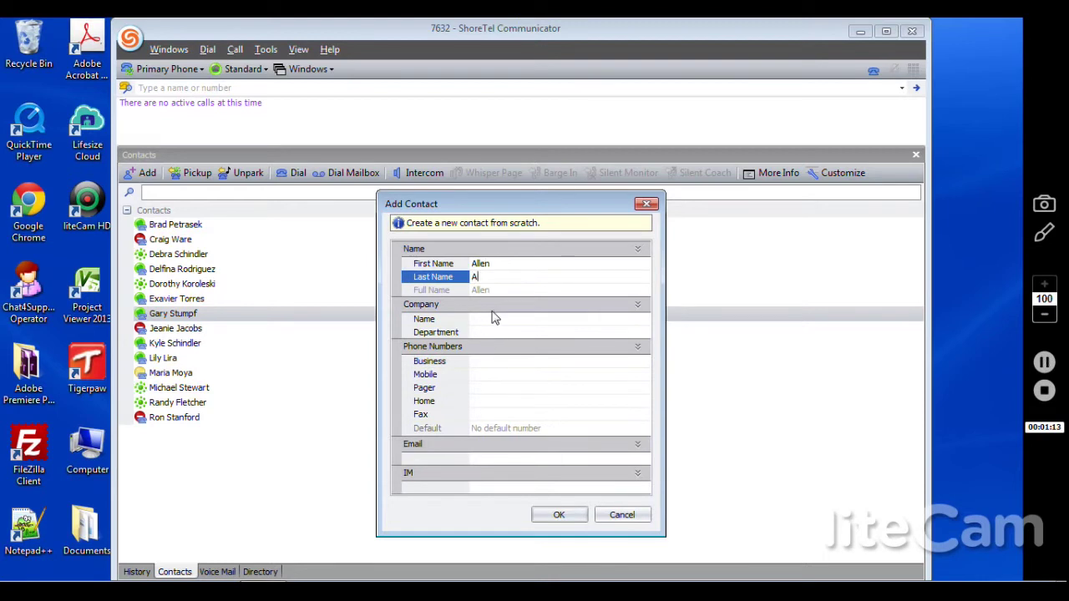
left_click(486, 364)
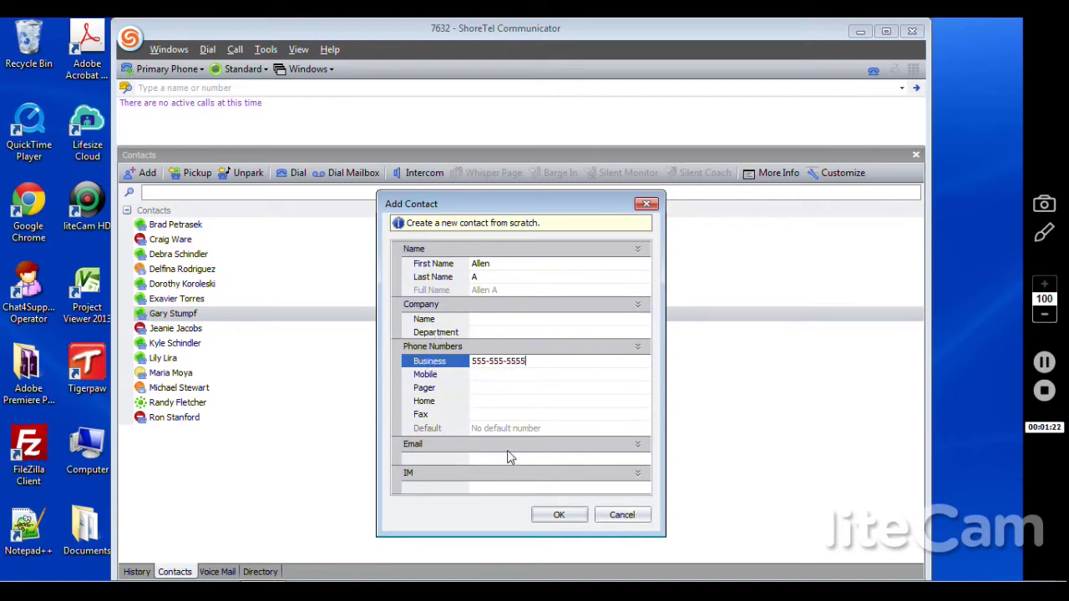
left_click(551, 515)
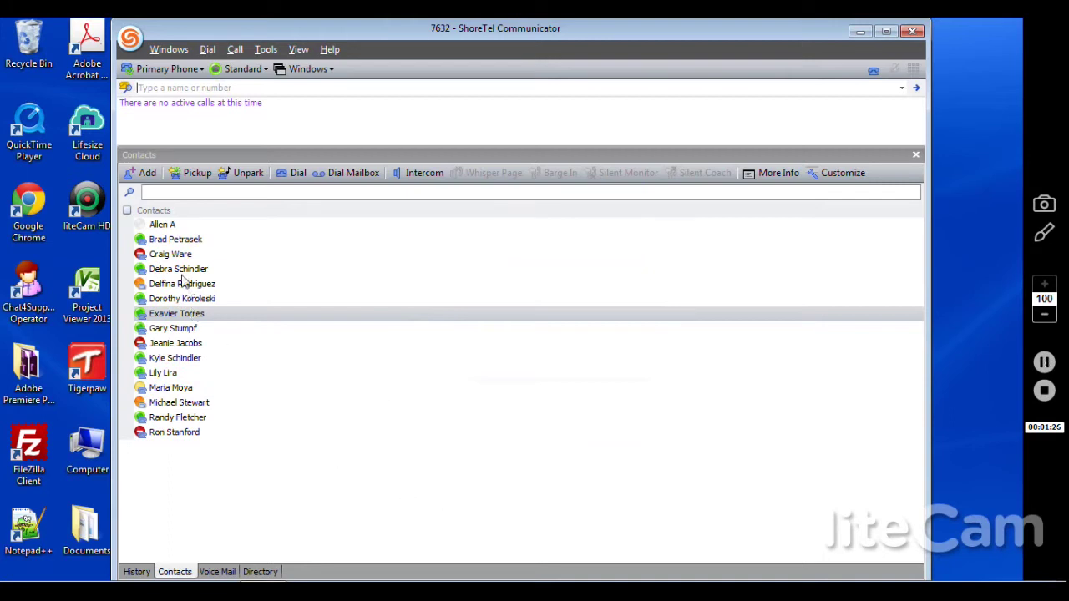
mouse_move(165, 231)
Browse the call history and inspect the details of the Voice Mail call from 8/12/2014 11:48 AM without editing them
left_click(137, 572)
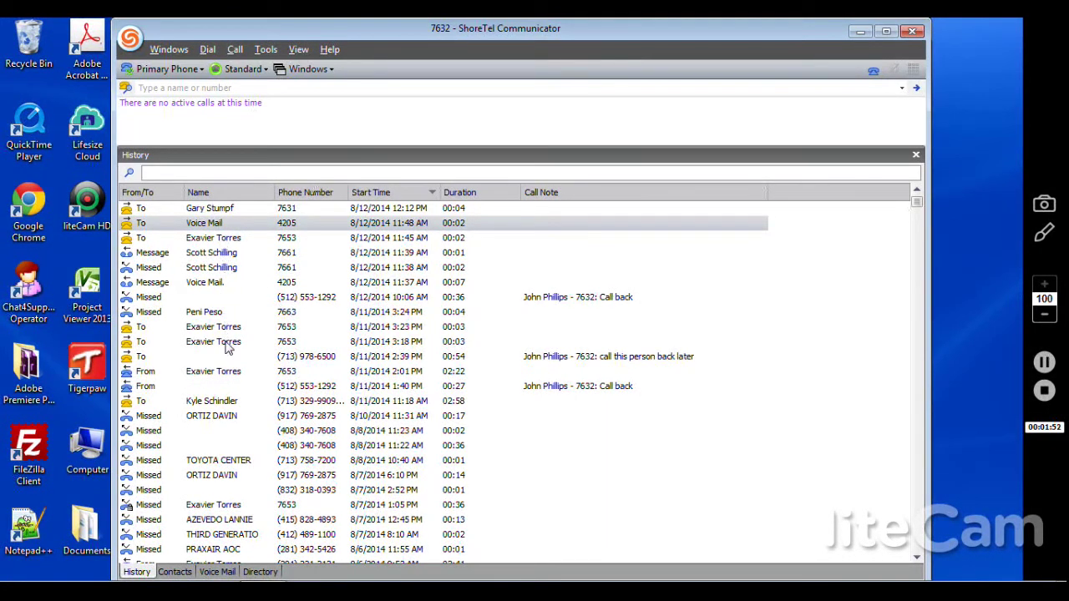
scroll(242, 380, "down", 10)
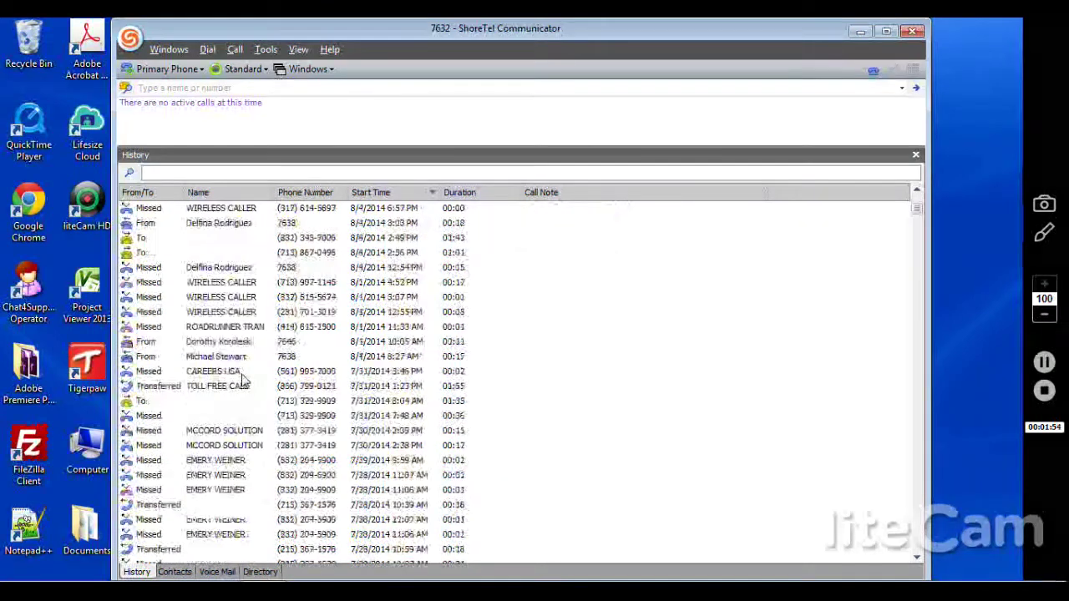
scroll(238, 380, "up", 10)
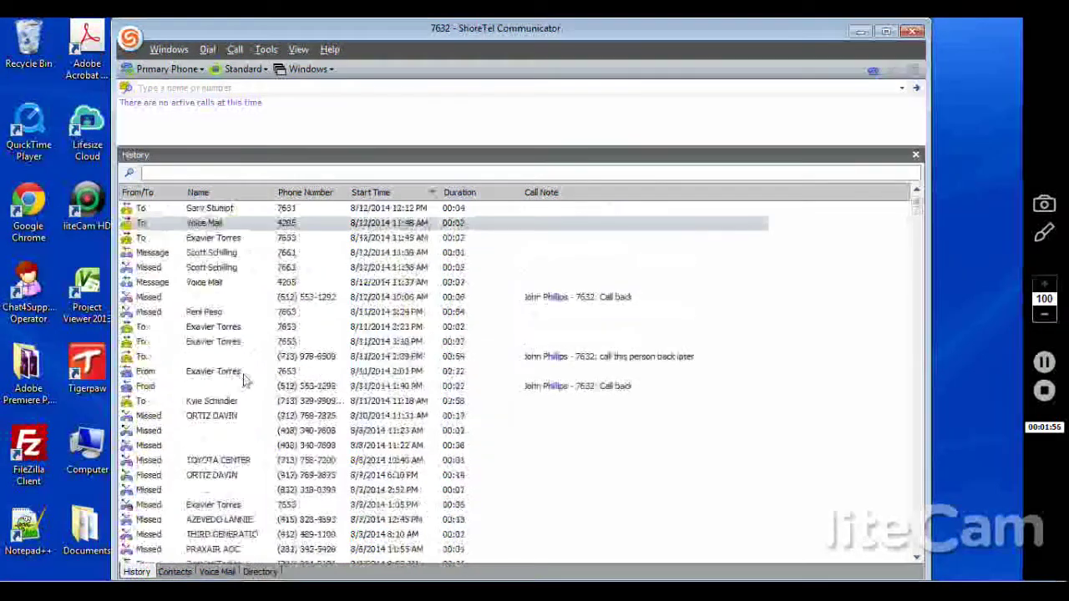
right_click(578, 227)
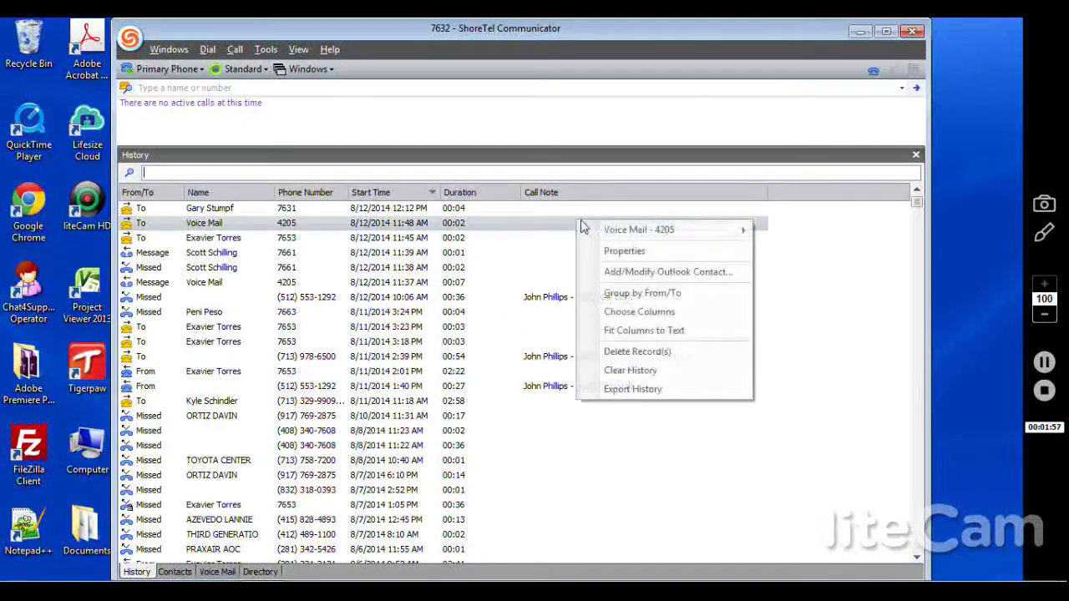
left_click(624, 251)
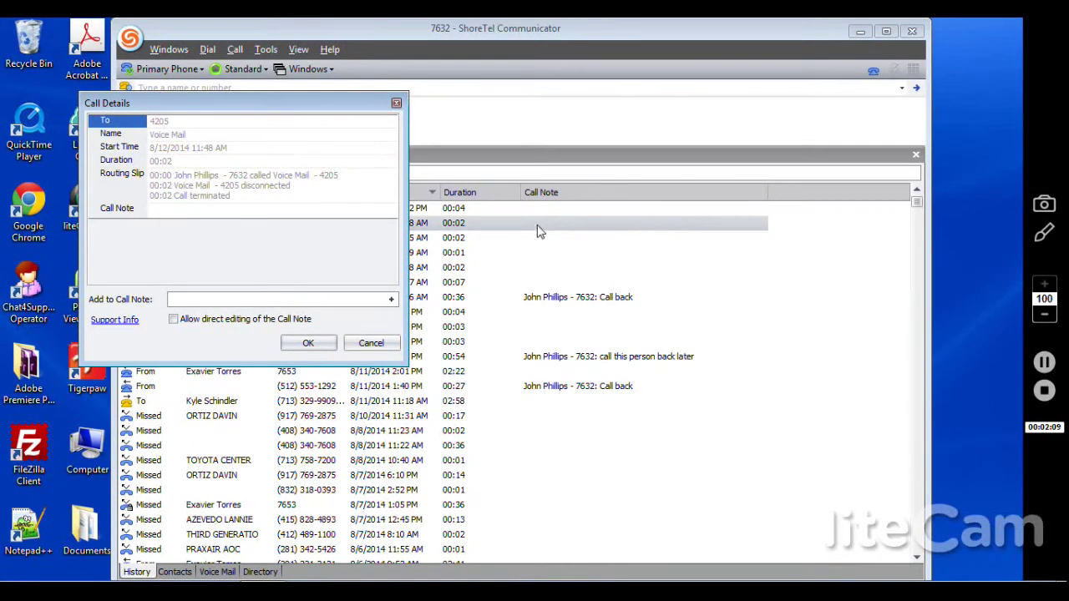
left_click(384, 343)
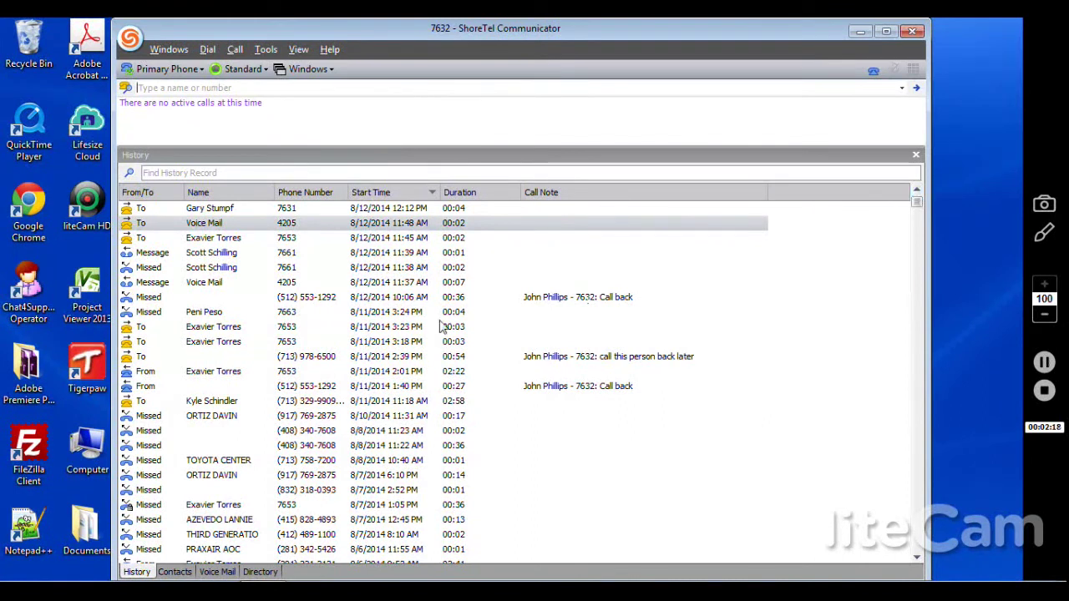
Mark the voice message in the first mailbox's Deleted folder as unheard
left_click(211, 574)
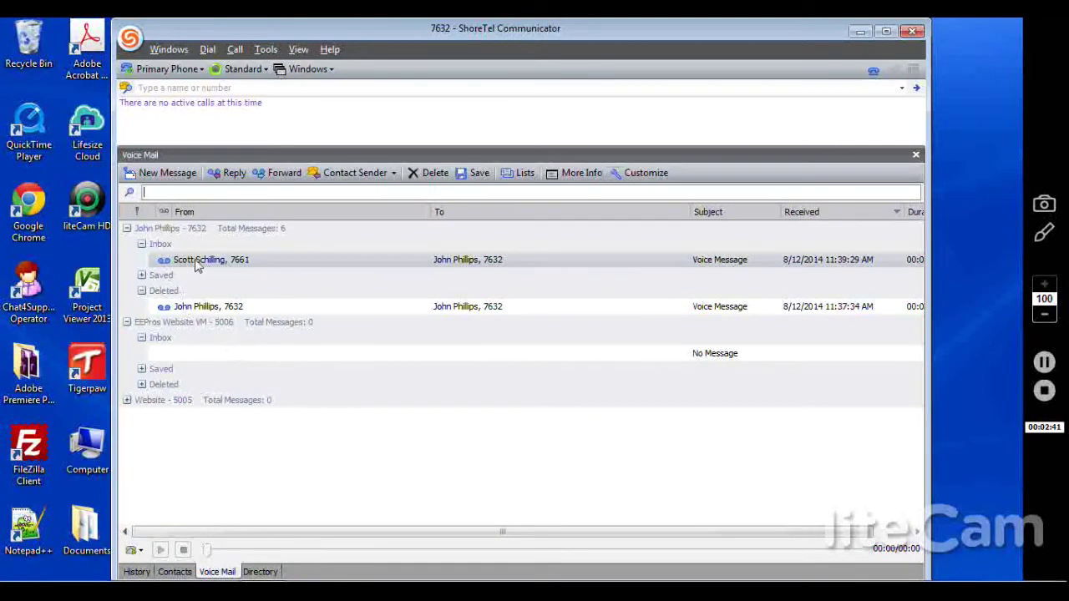
right_click(242, 310)
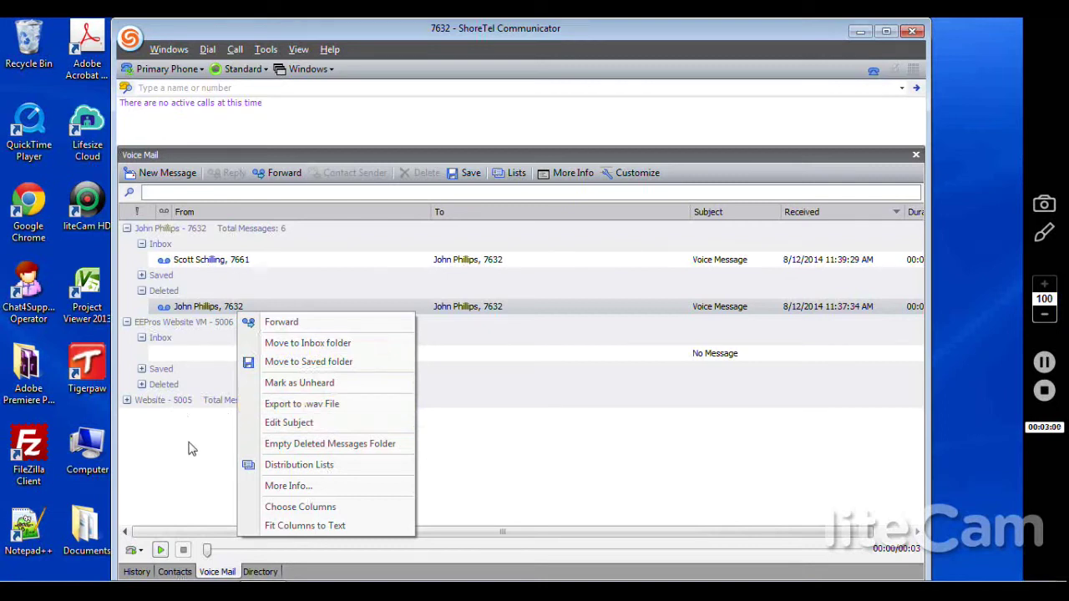
left_click(301, 383)
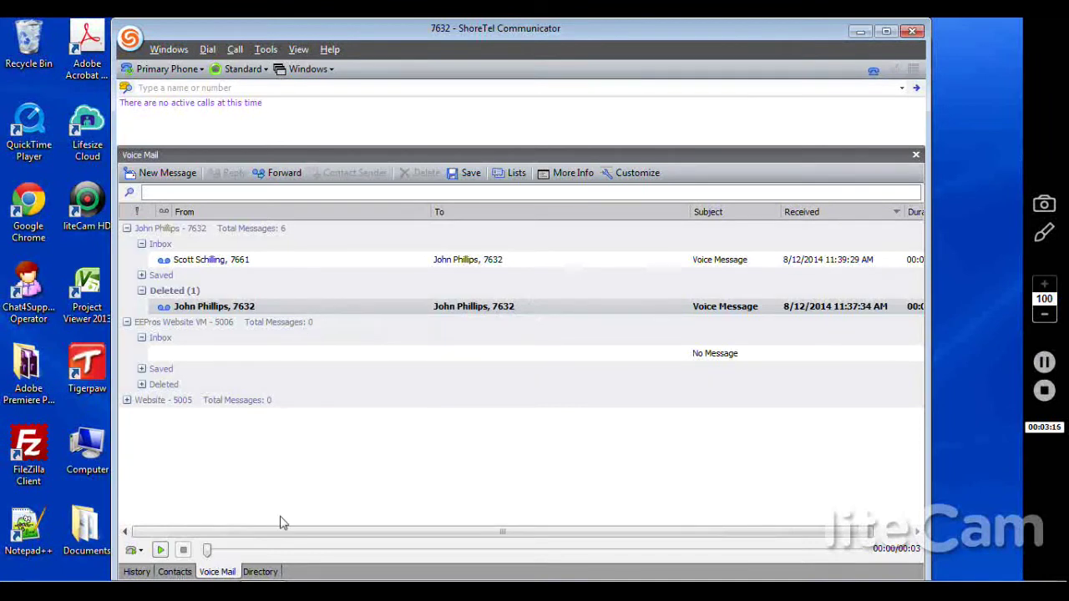
Browse the entries of the system directory
left_click(262, 573)
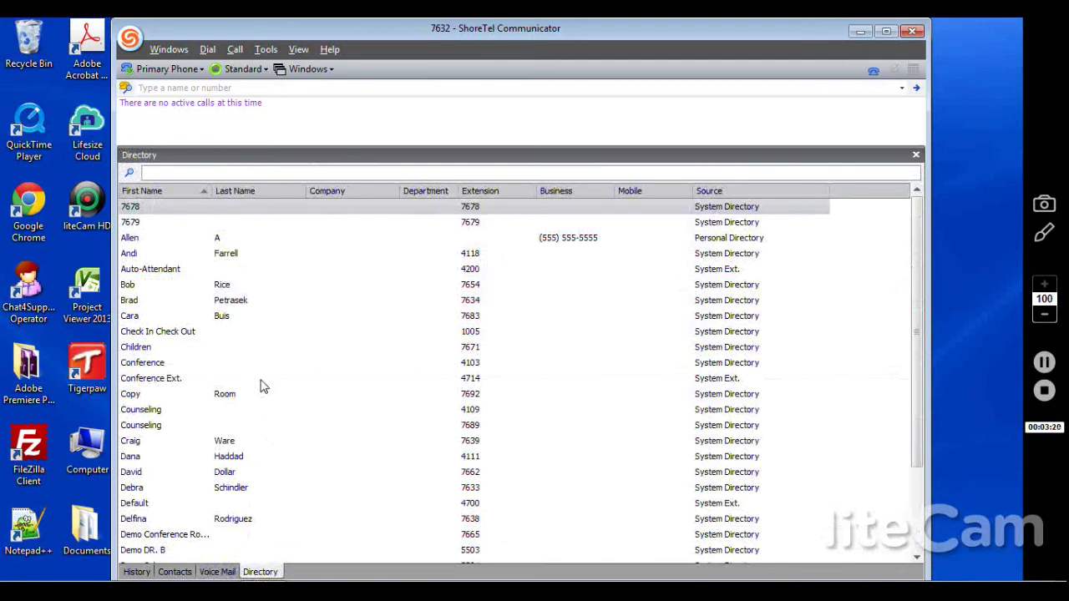
scroll(285, 292, "down", 20)
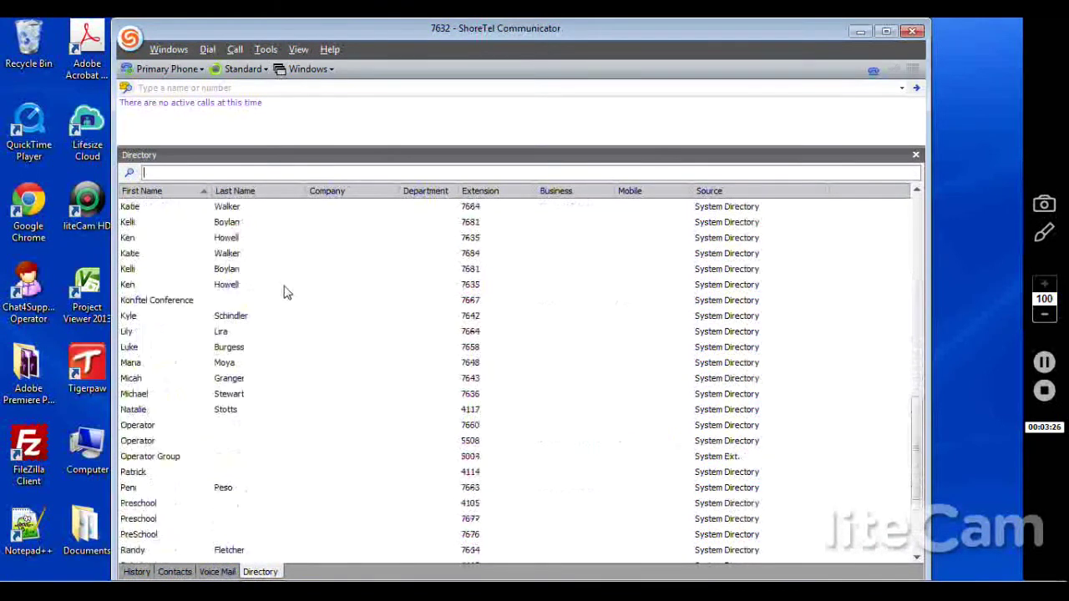
scroll(284, 292, "up", 20)
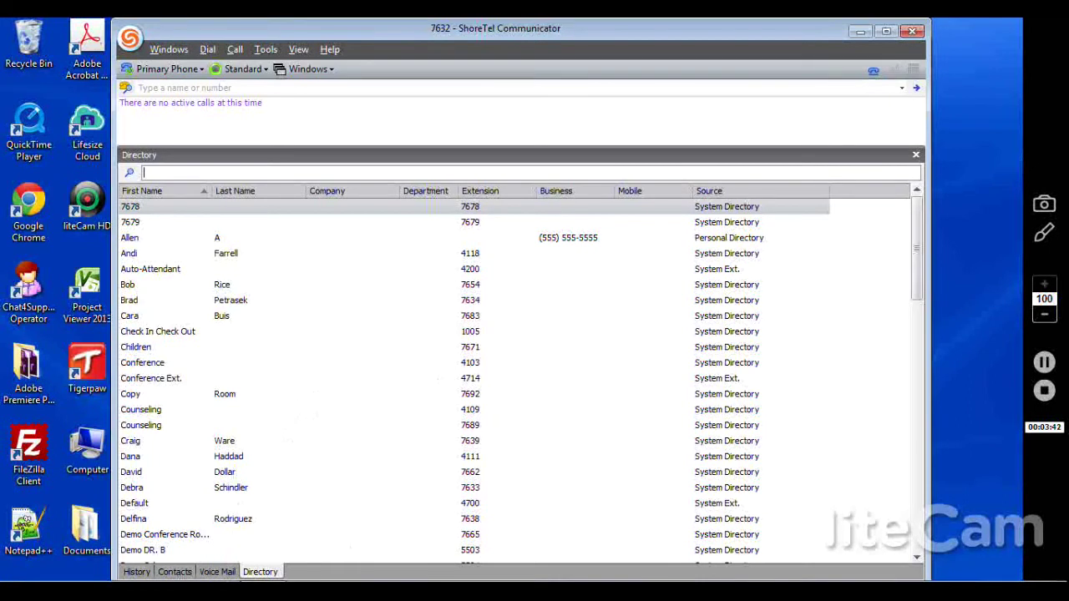
Close the Contacts view and reopen it
left_click(175, 572)
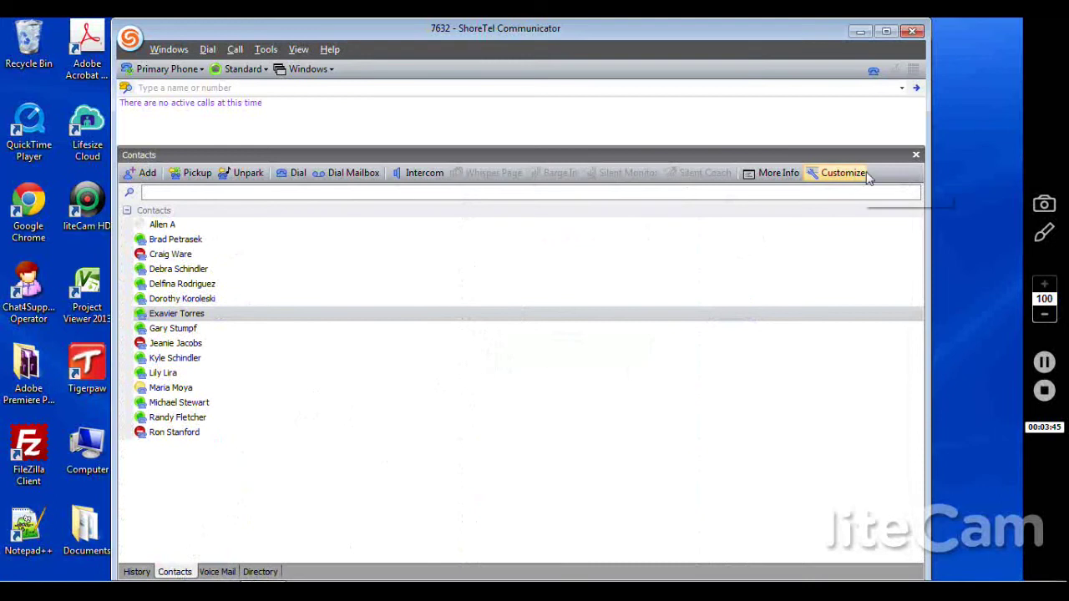
left_click(916, 155)
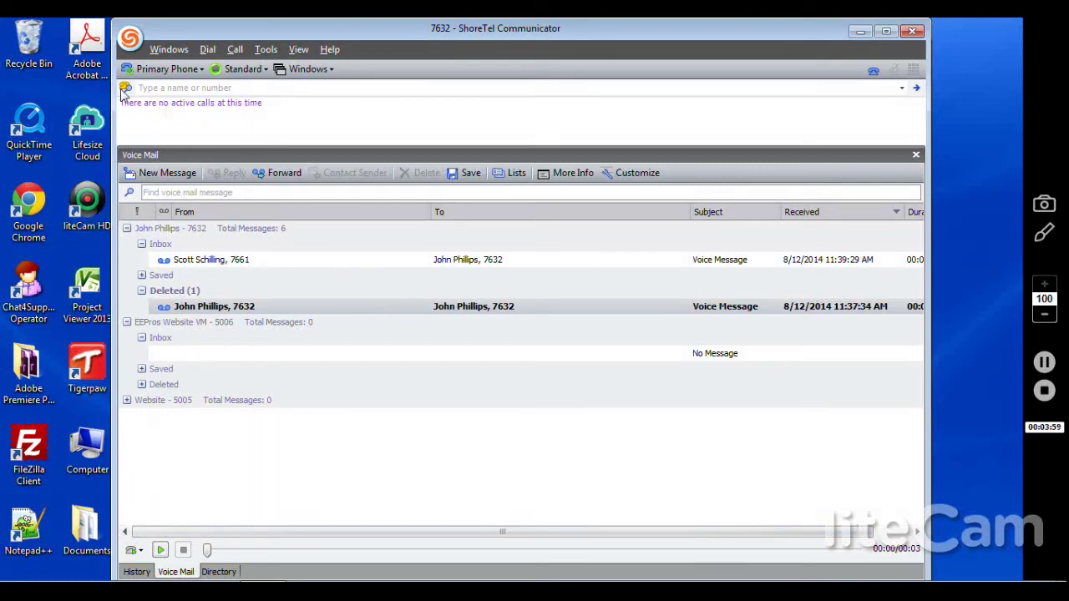
left_click(130, 42)
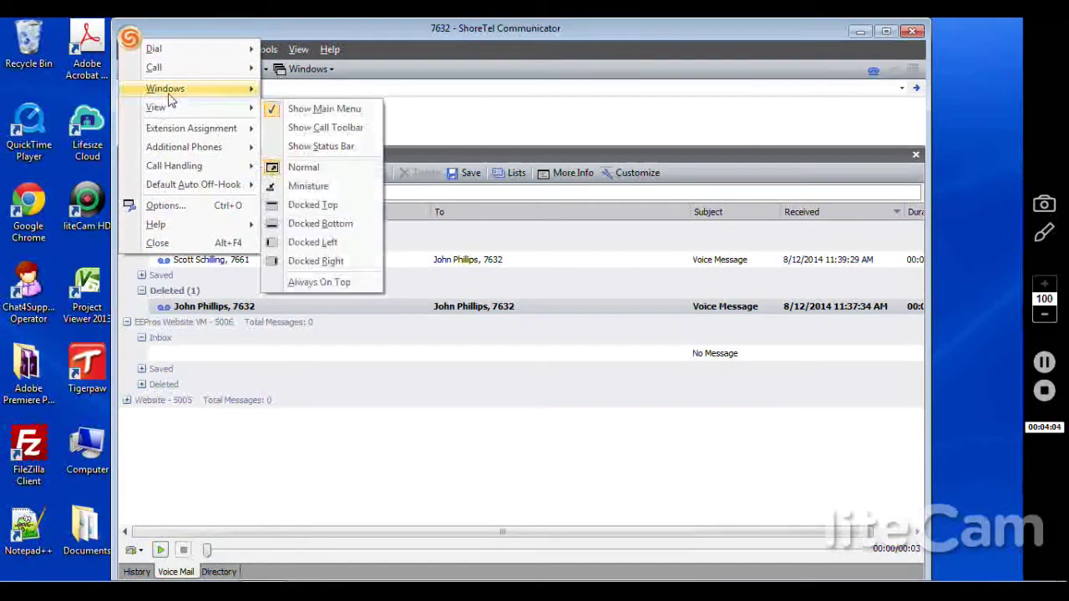
mouse_move(176, 94)
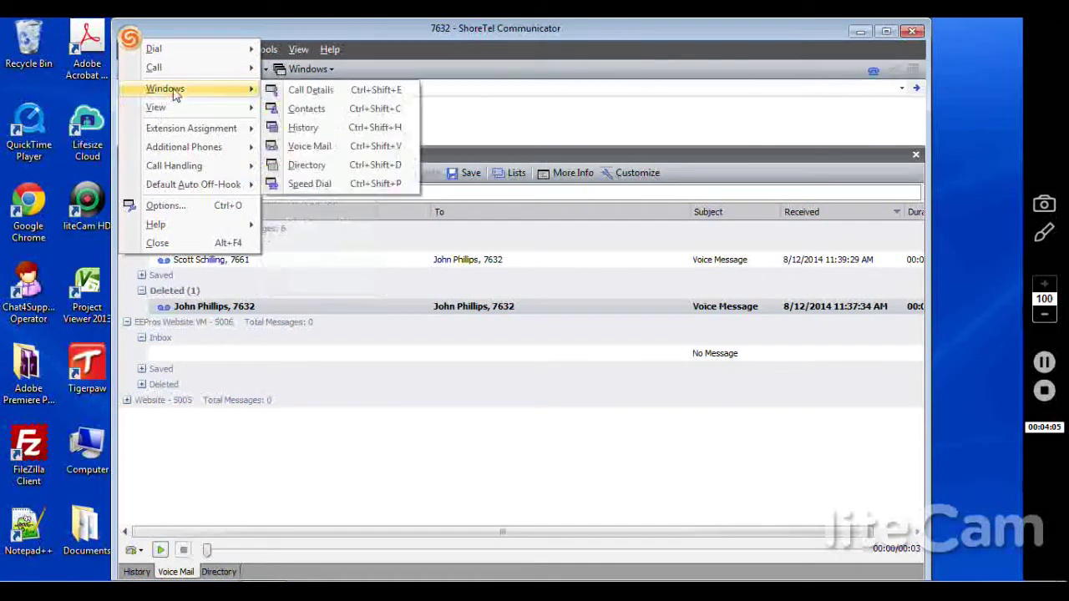
left_click(306, 110)
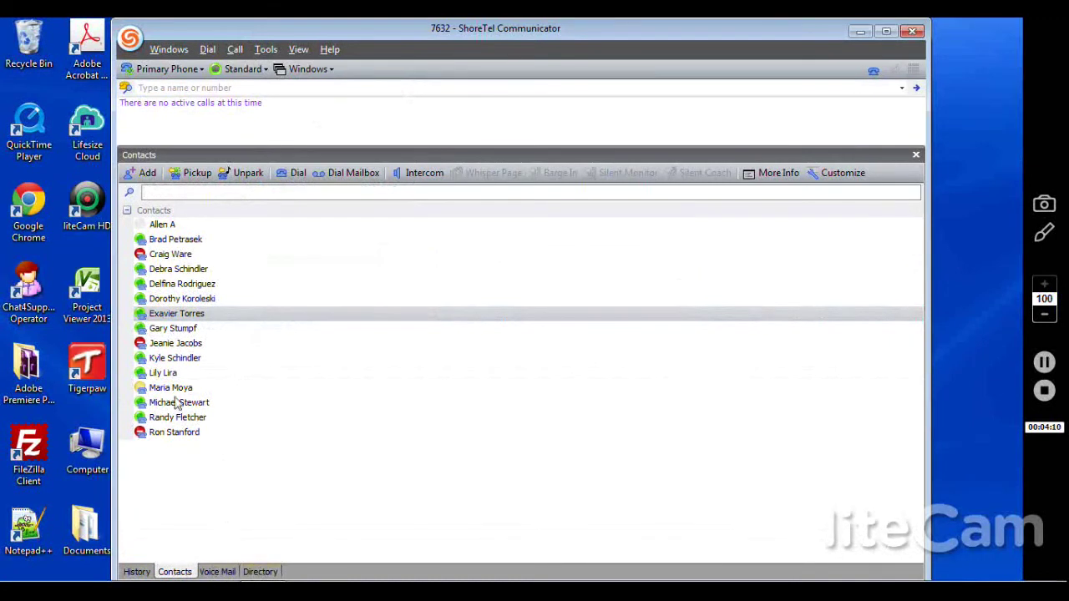
Close the Directory view and return to the Contacts view
left_click(260, 572)
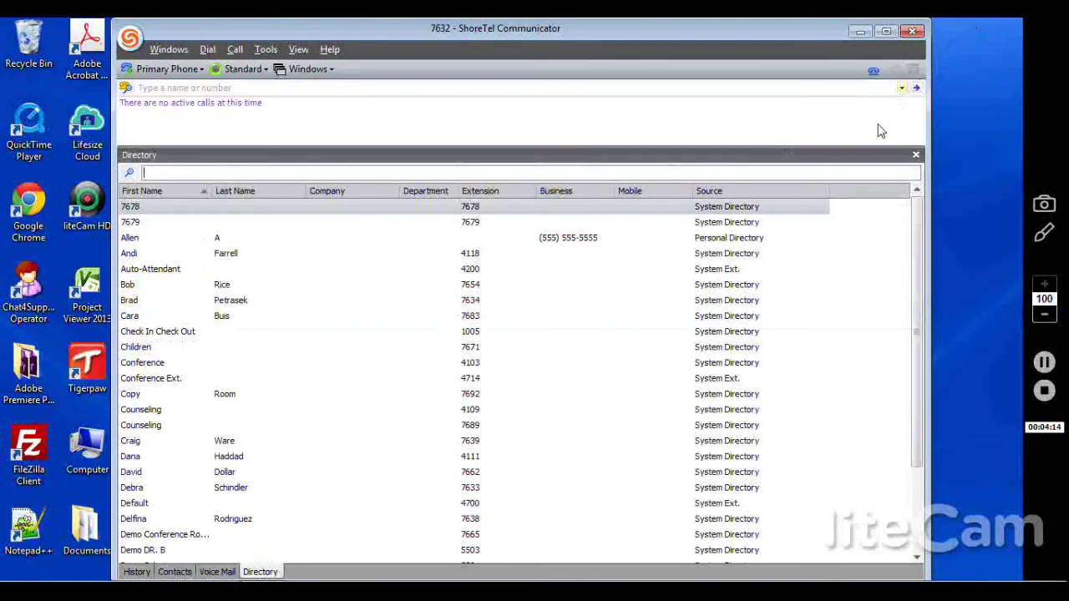
left_click(915, 154)
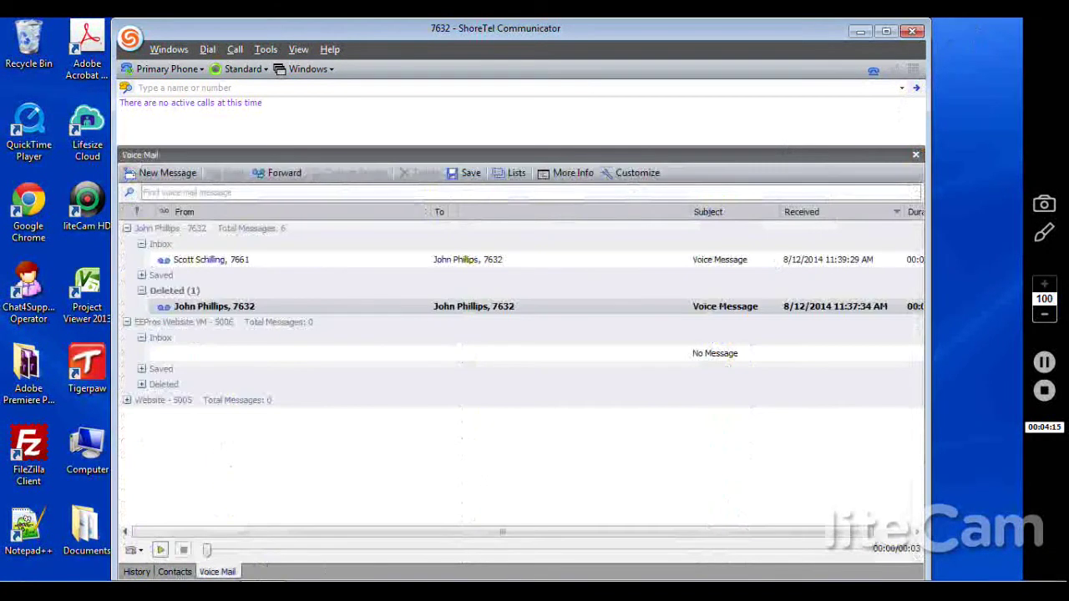
left_click(175, 571)
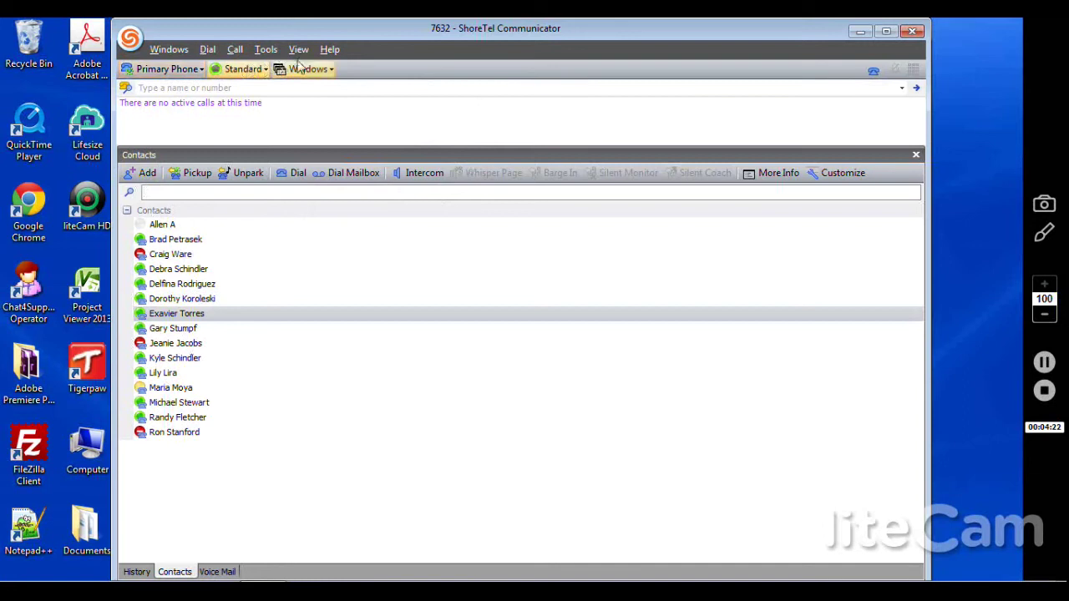
Examine the available phone assignments, call handling modes, window choices and dialing commands without changing any setting
left_click(178, 73)
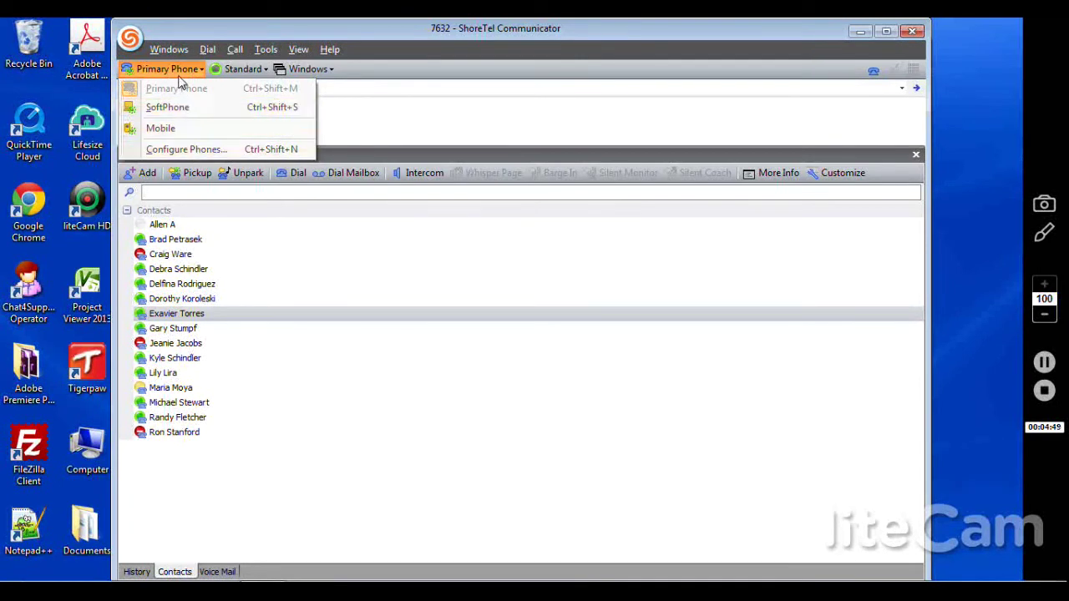
left_click(180, 72)
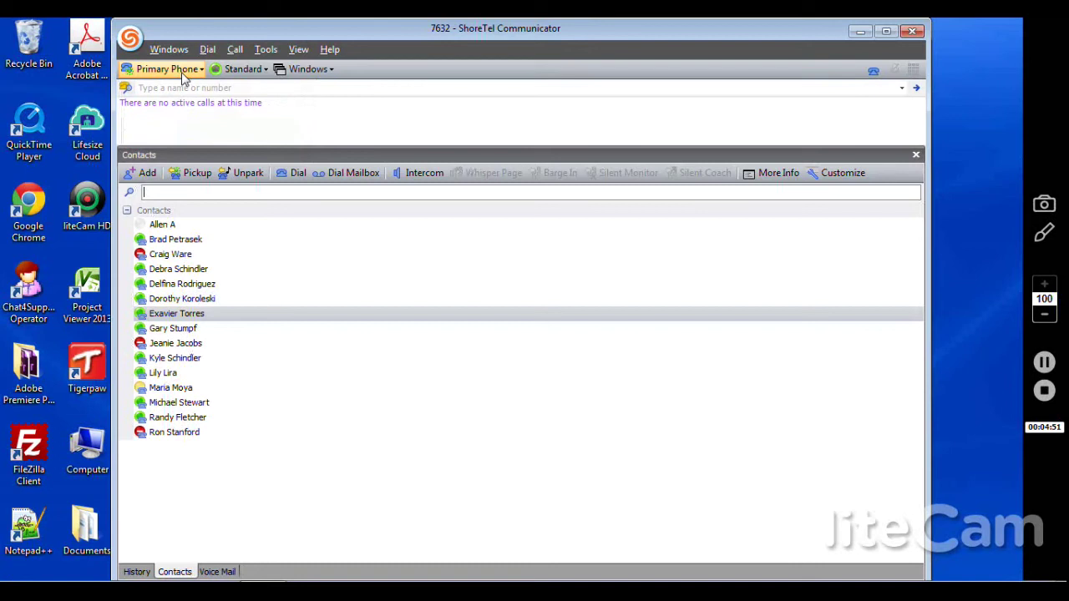
left_click(227, 73)
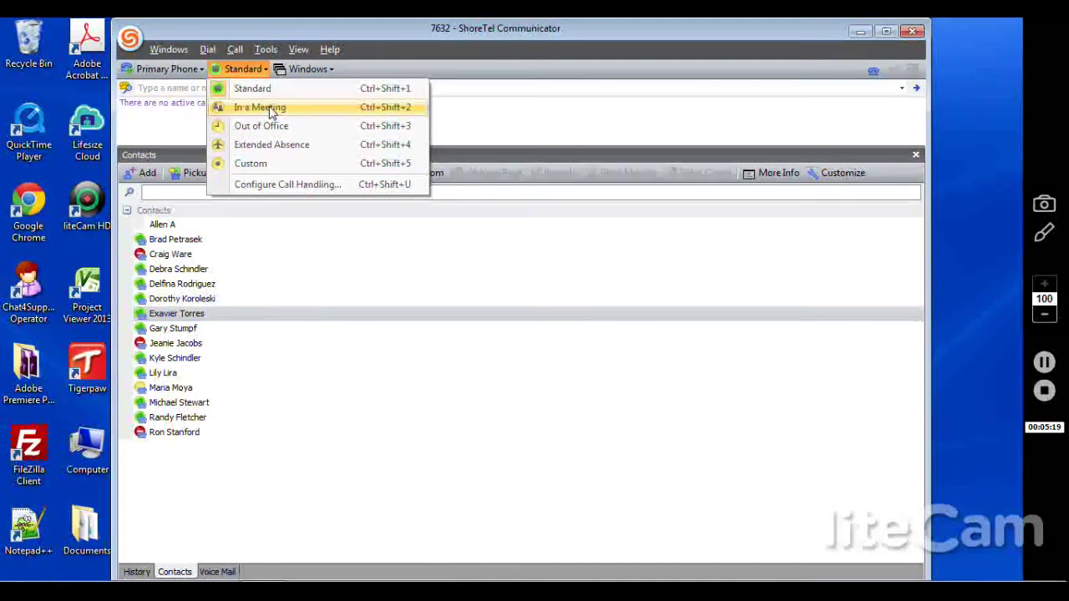
left_click(308, 69)
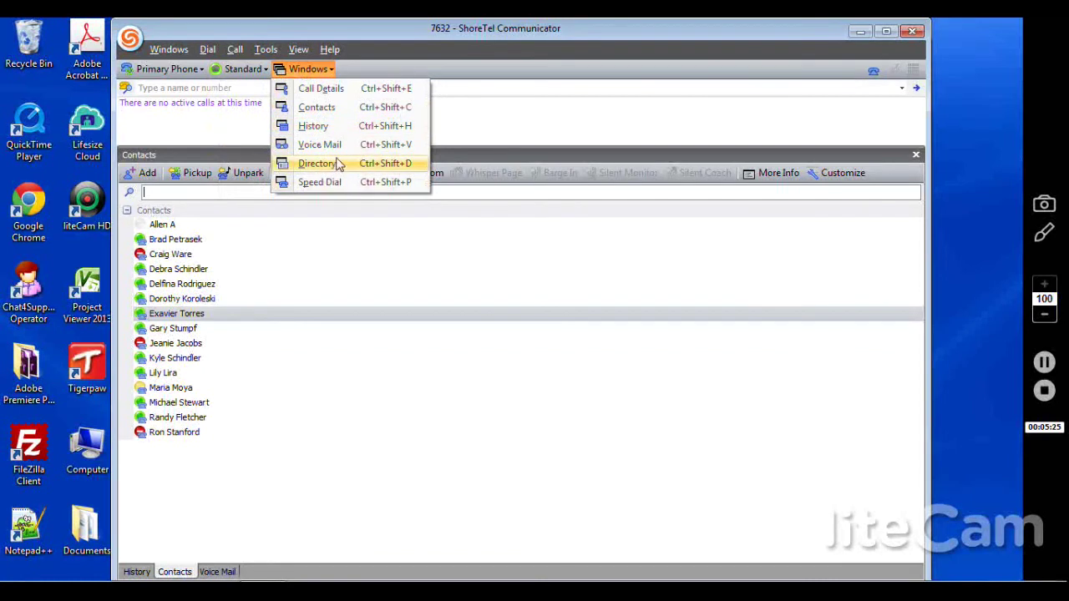
left_click(315, 73)
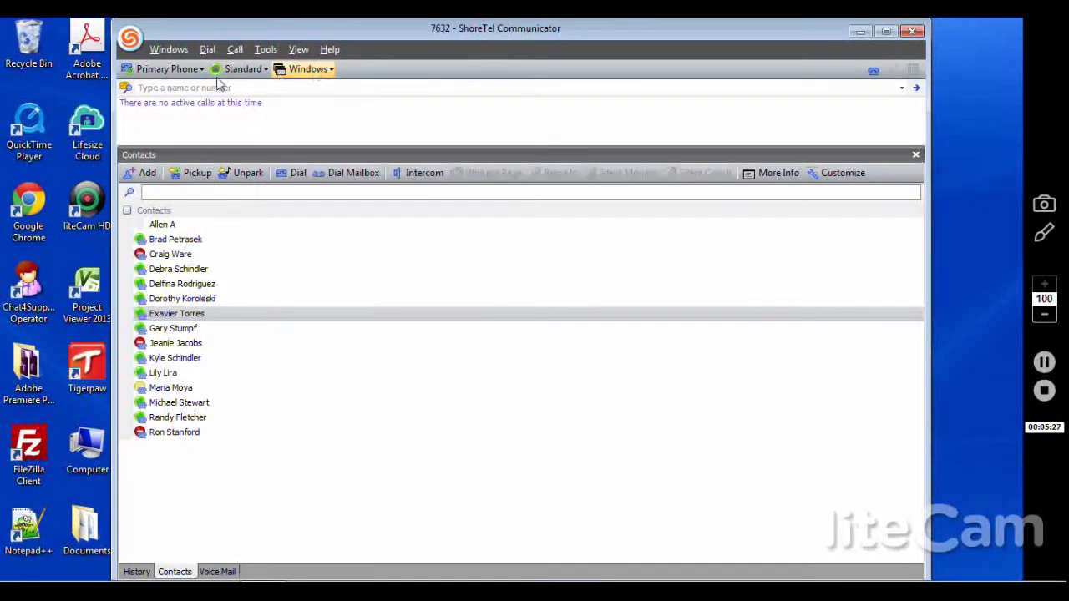
left_click(171, 49)
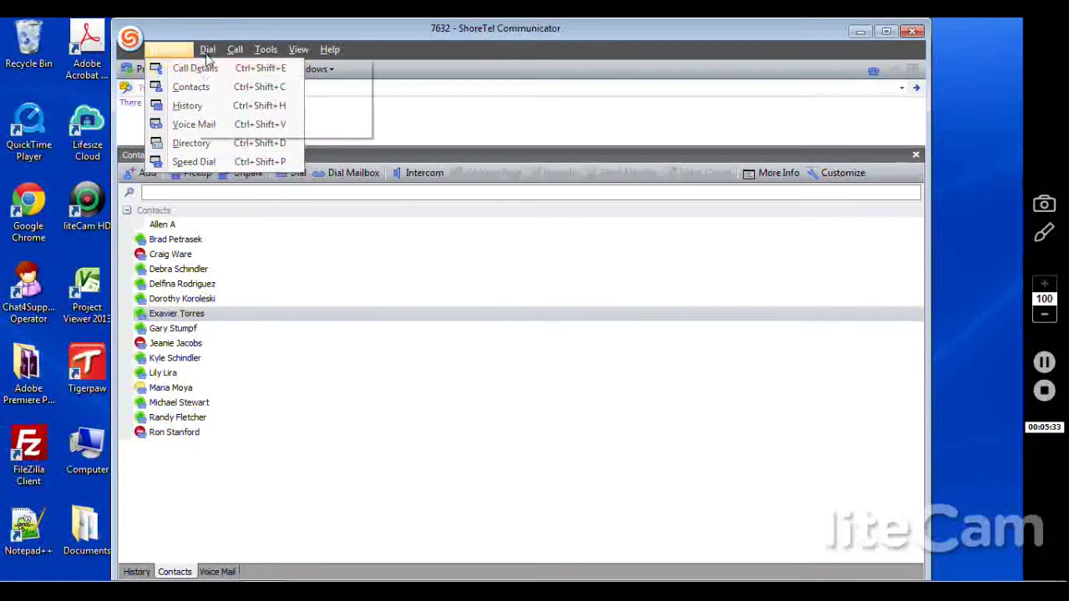
mouse_move(209, 50)
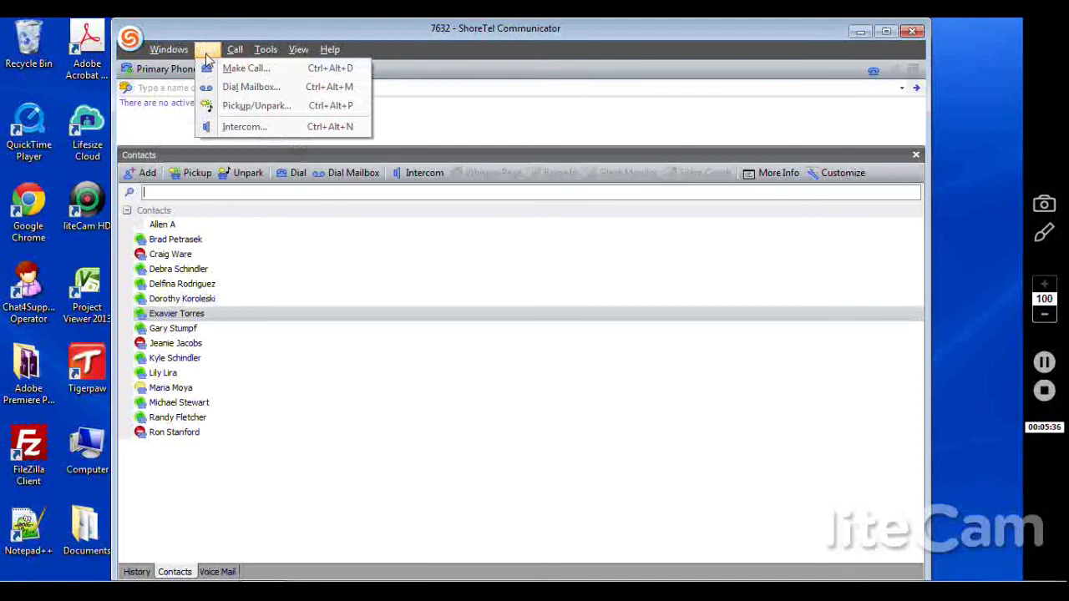
Look up a contact in the quick dialer by the digits 555
left_click(171, 88)
type("555")
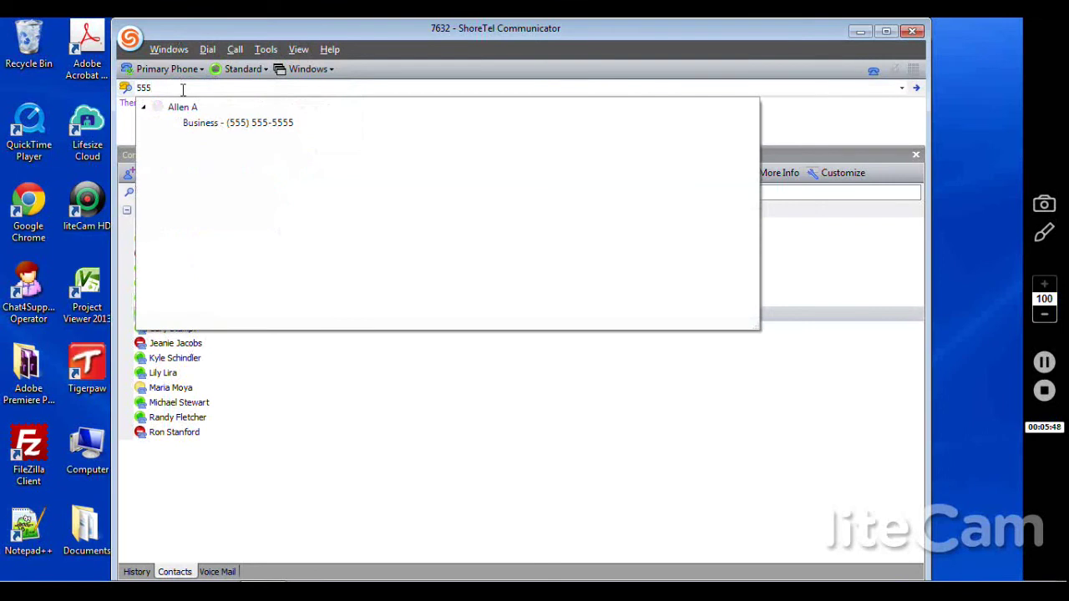
Replace the digits in the quick dialer with the letters "al" to look up a contact by name, and clear the entry
key("BackSpace")
key("BackSpace")
key("BackSpace")
type("al")
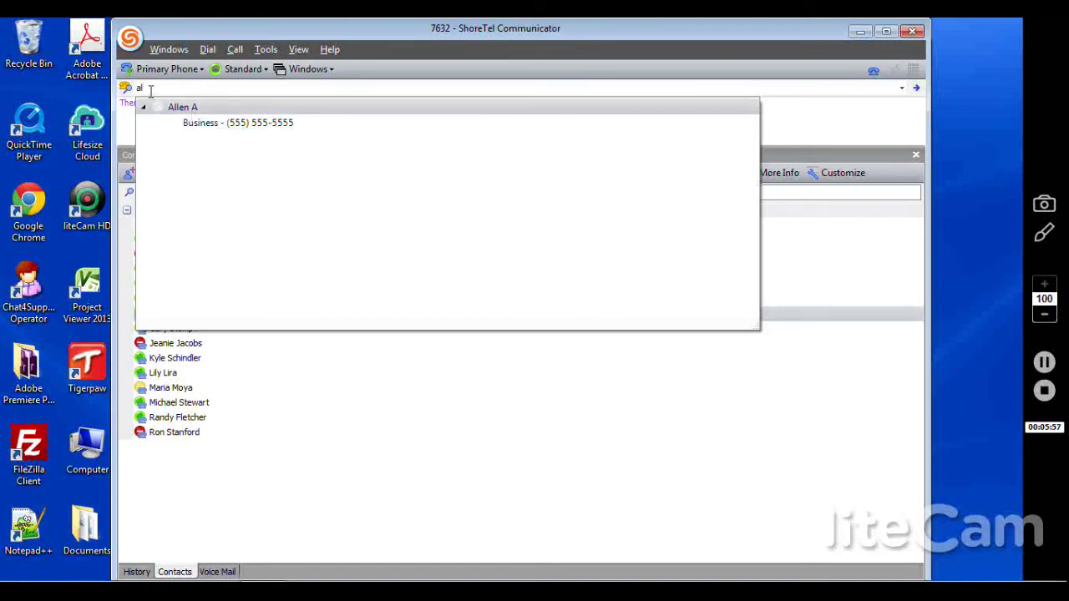
key("BackSpace")
key("BackSpace")
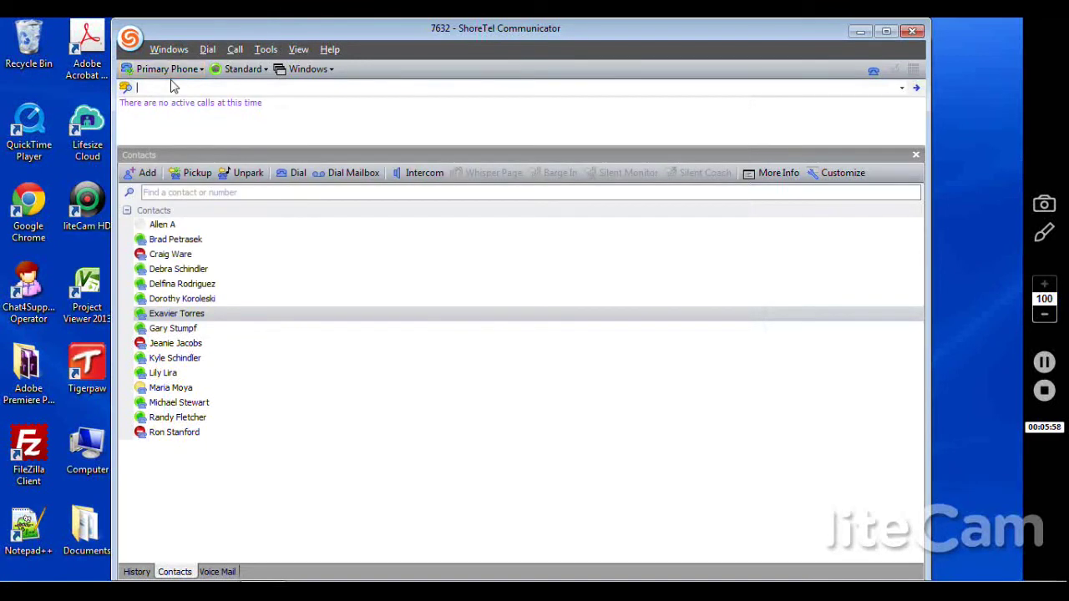
Examine the available dialing, call, tool, view and help commands without running any of them
left_click(208, 51)
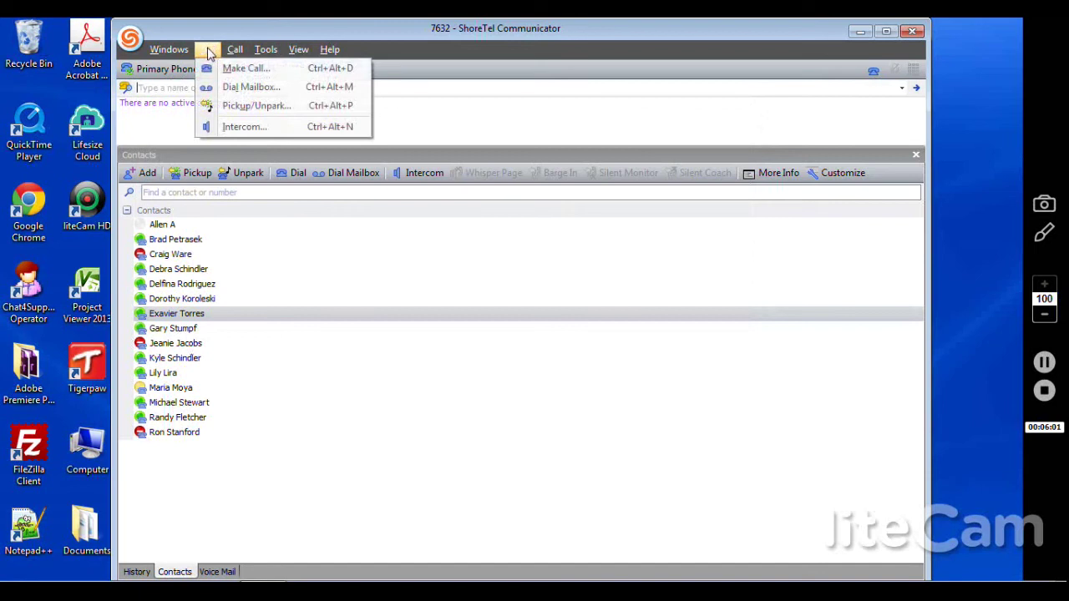
mouse_move(236, 59)
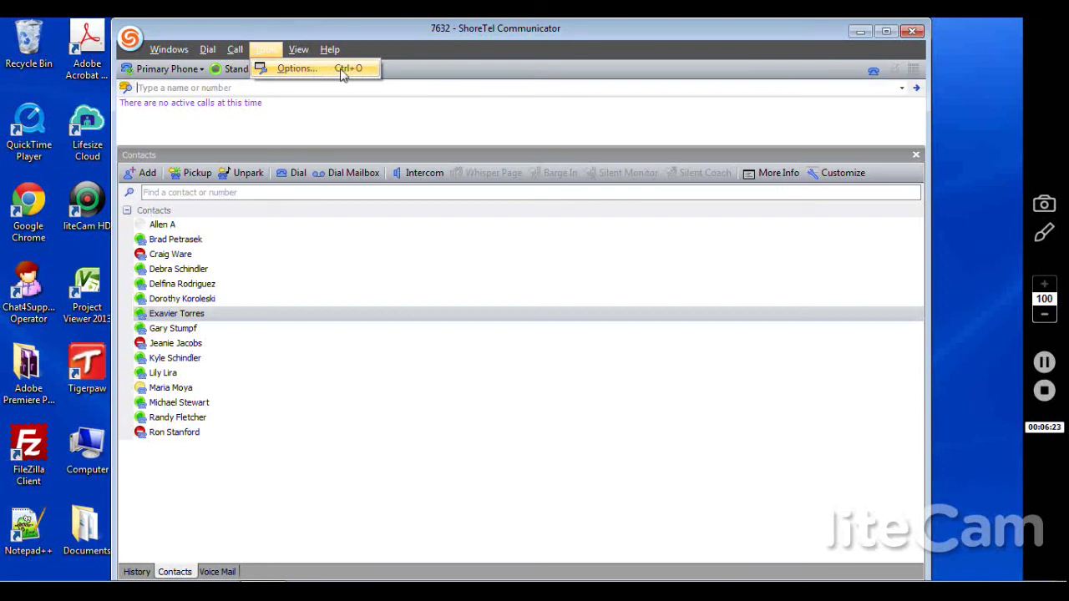
mouse_move(303, 56)
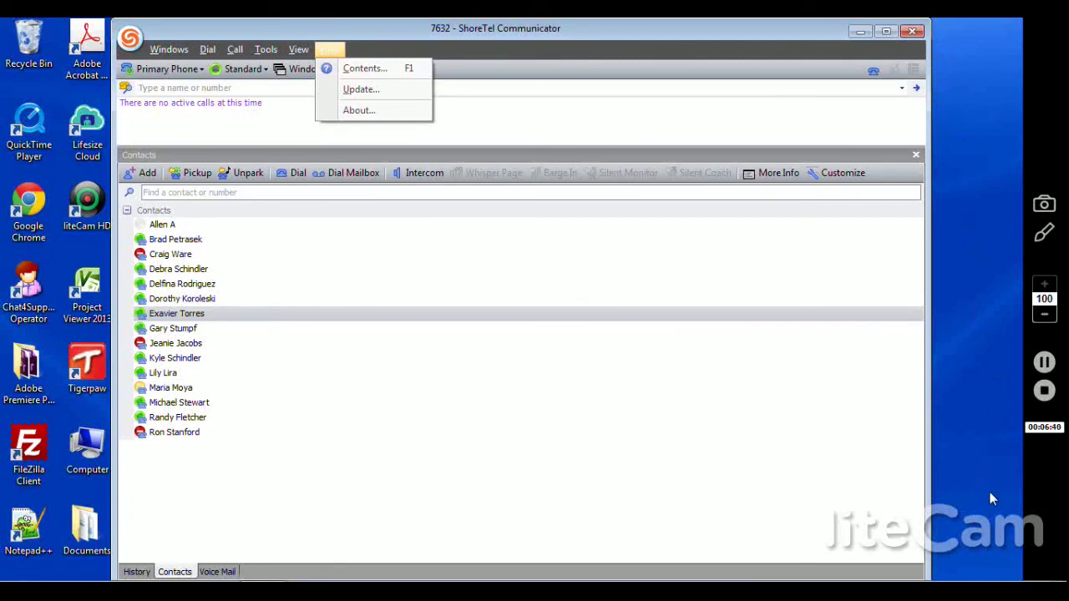
mouse_move(305, 53)
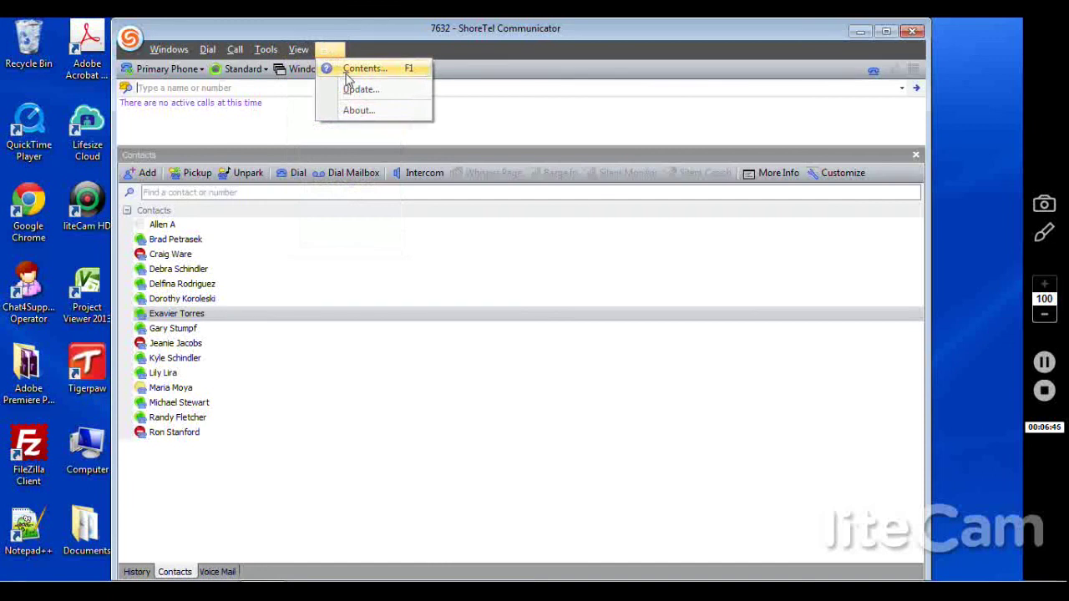
left_click(450, 48)
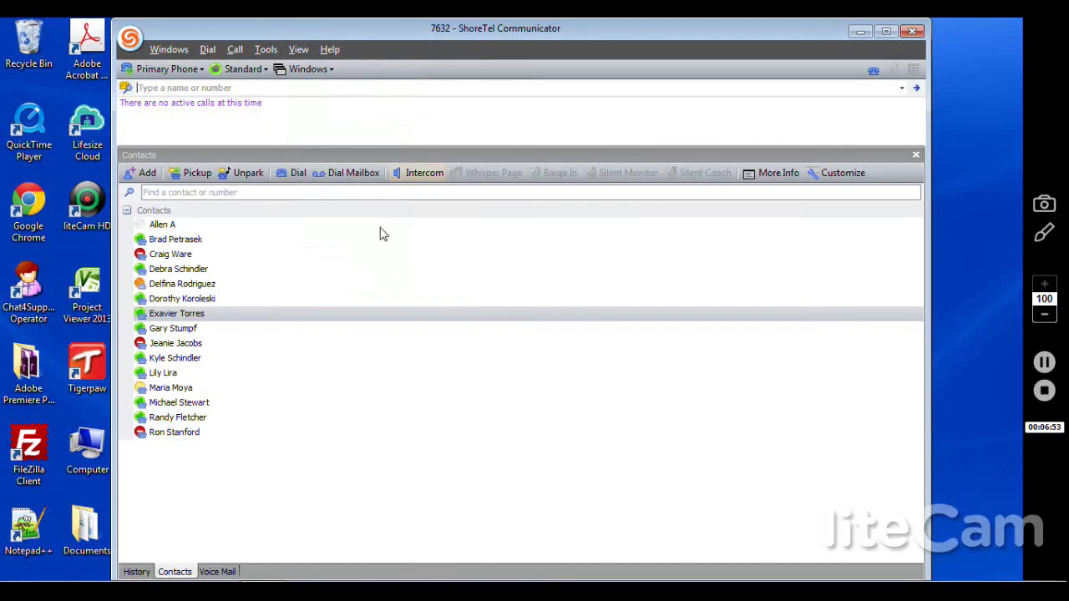
mouse_move(364, 241)
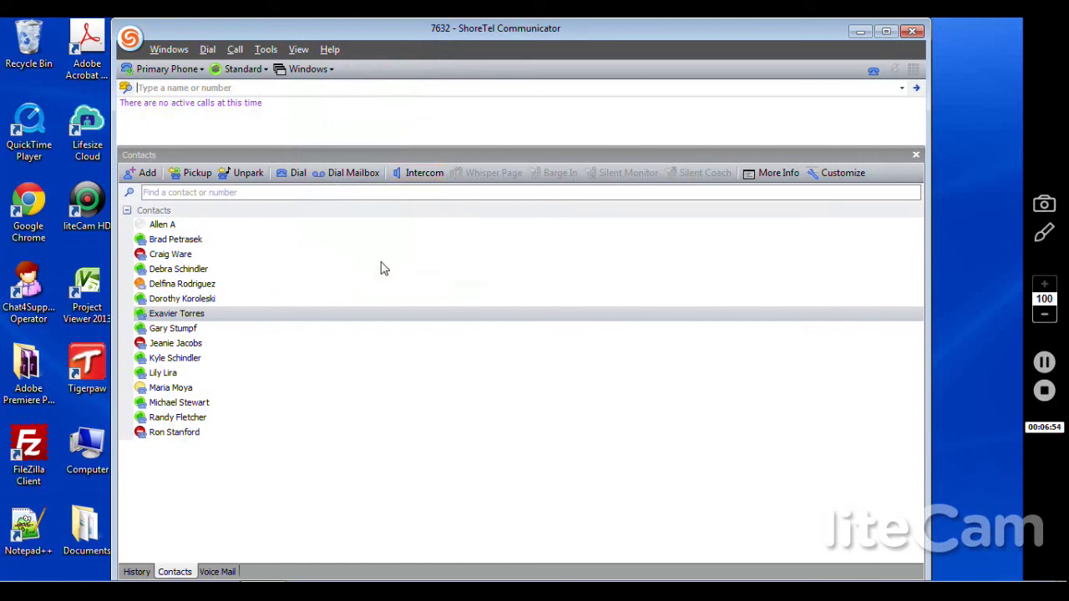